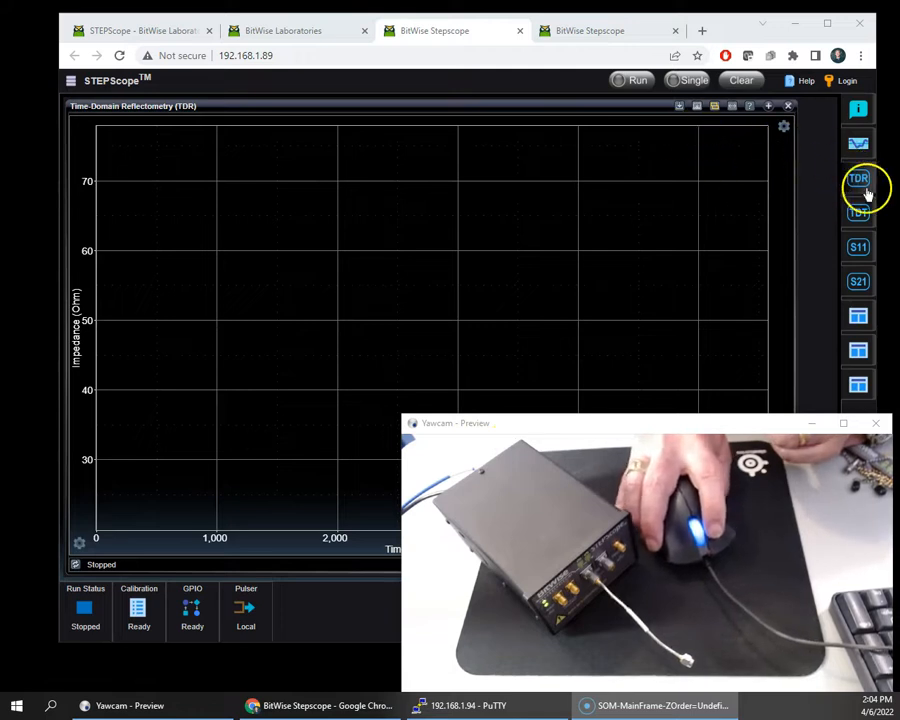
Step: Check the Step Response view, return to the TDR view and show its measurement settings with the camera preview moved off them
click(860, 146)
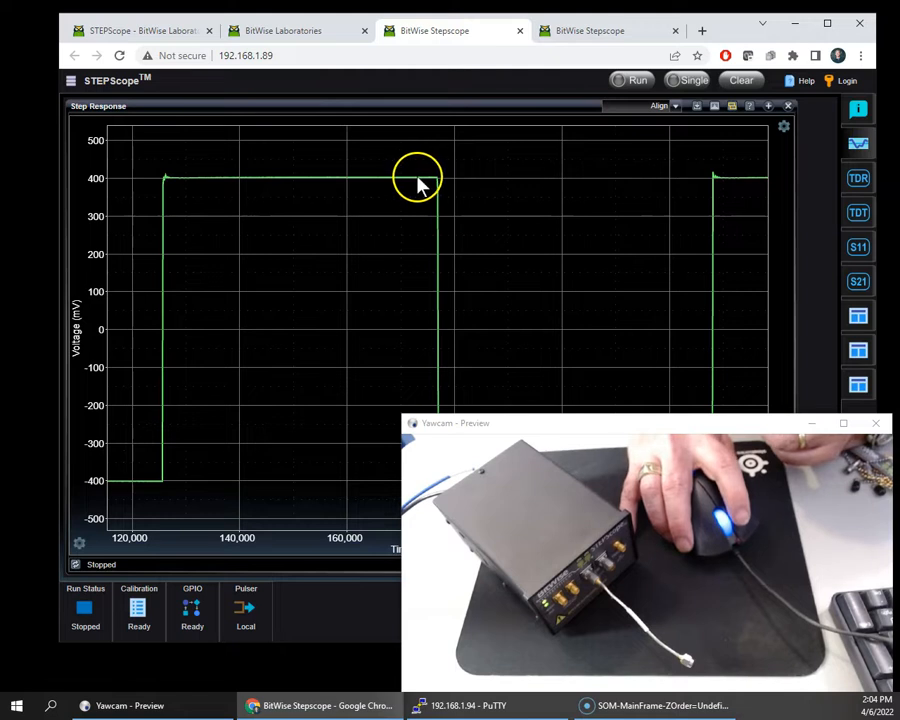
click(862, 182)
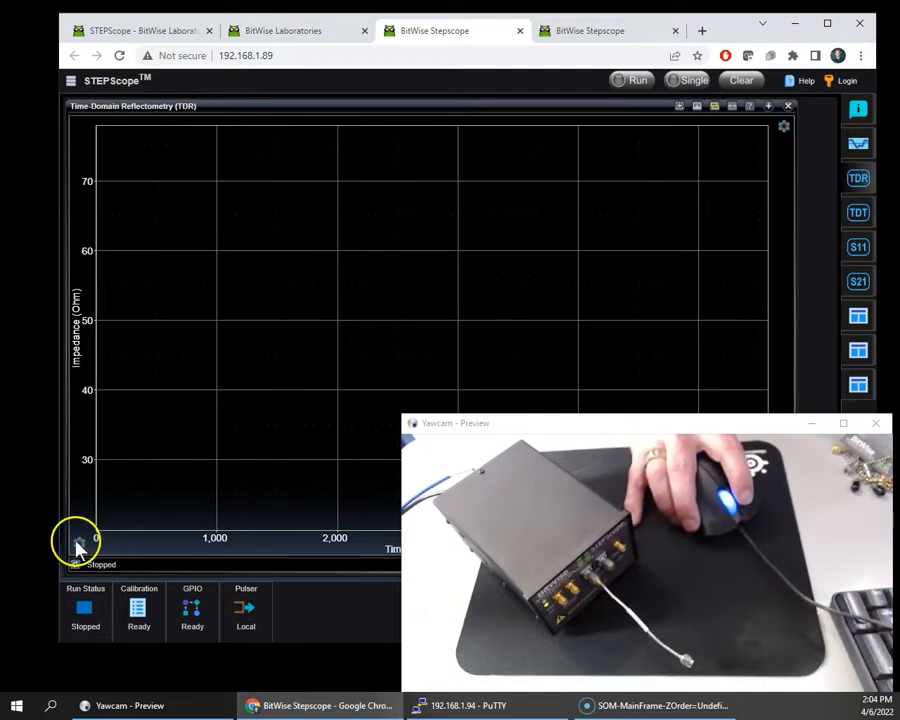
click(77, 543)
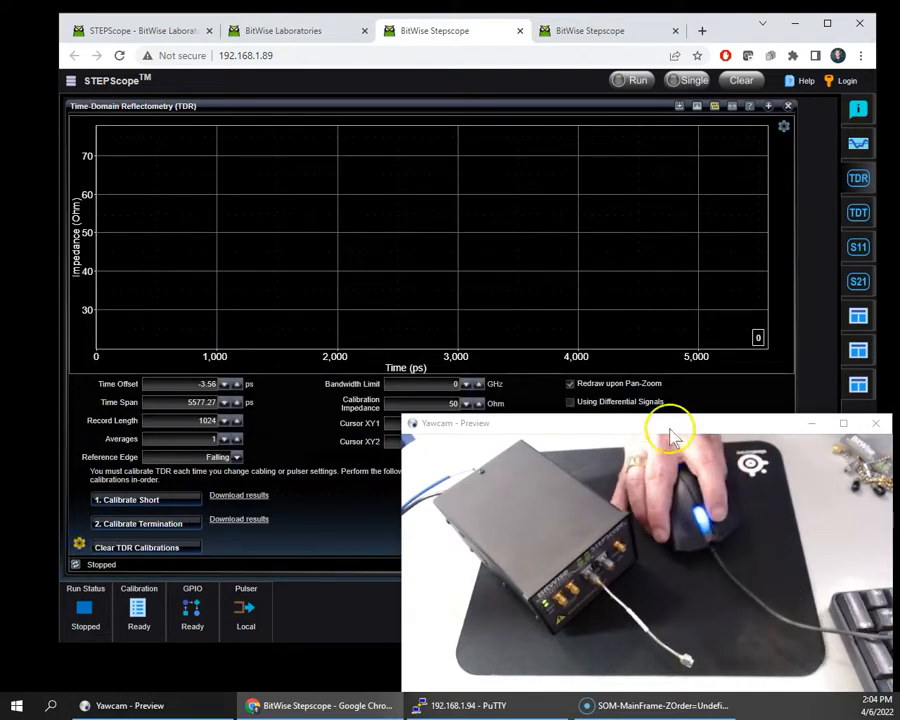
mouse_move(678, 425)
mouse_down()
mouse_move(674, 416)
mouse_move(666, 426)
mouse_move(675, 442)
mouse_up()
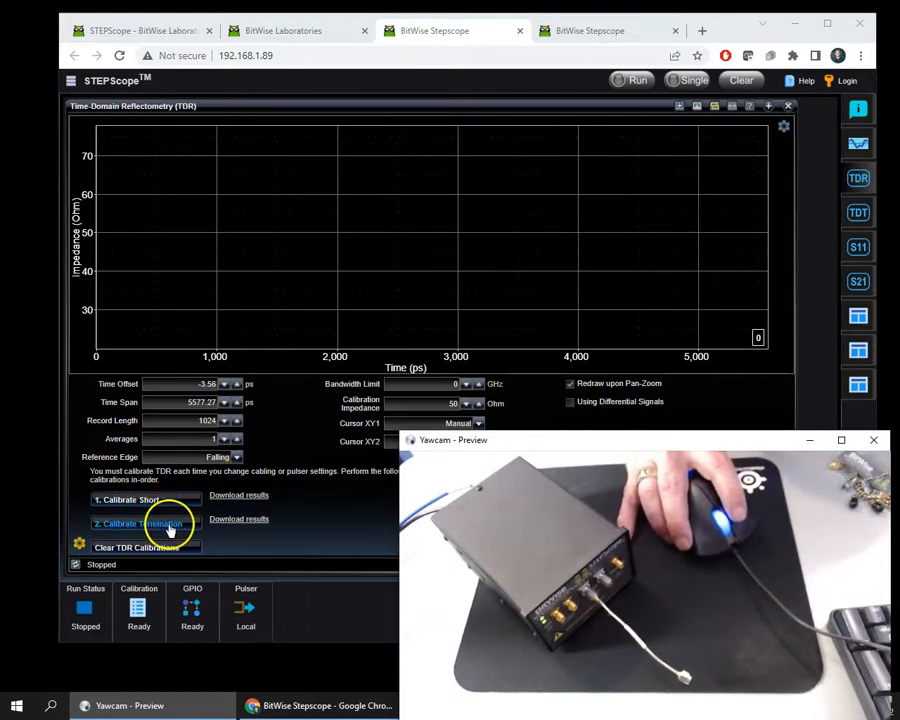
Step: Perform the TDR short calibration followed by the termination calibration at the reference plane
click(172, 507)
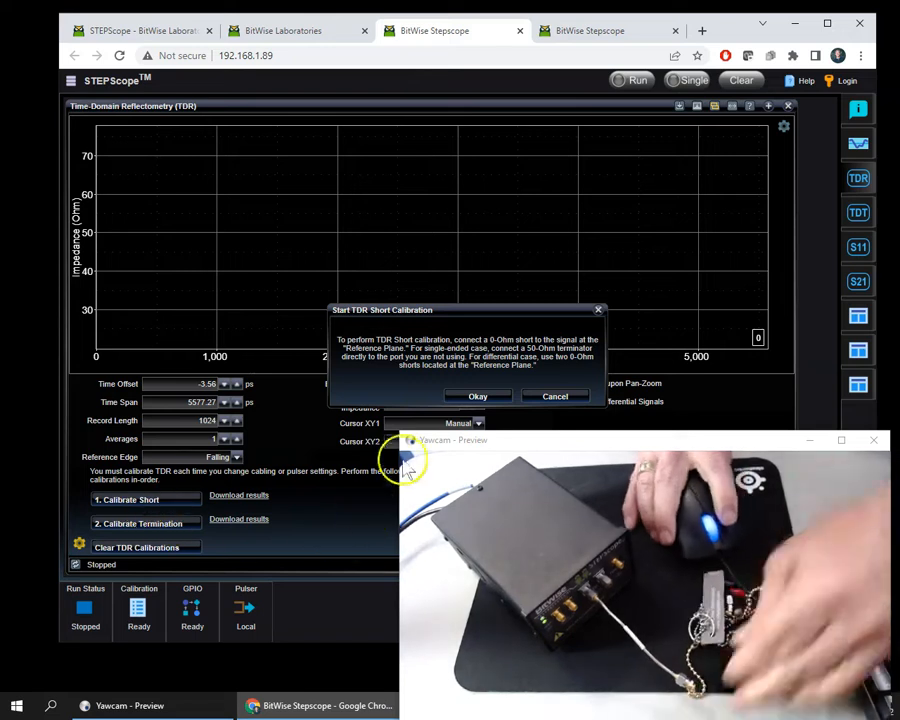
click(491, 397)
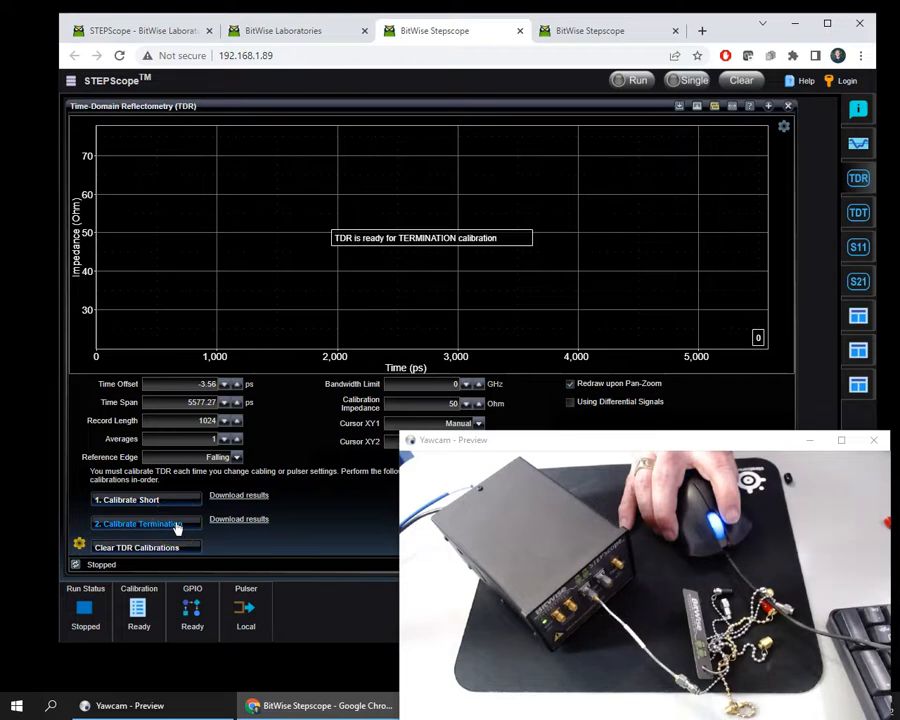
click(177, 526)
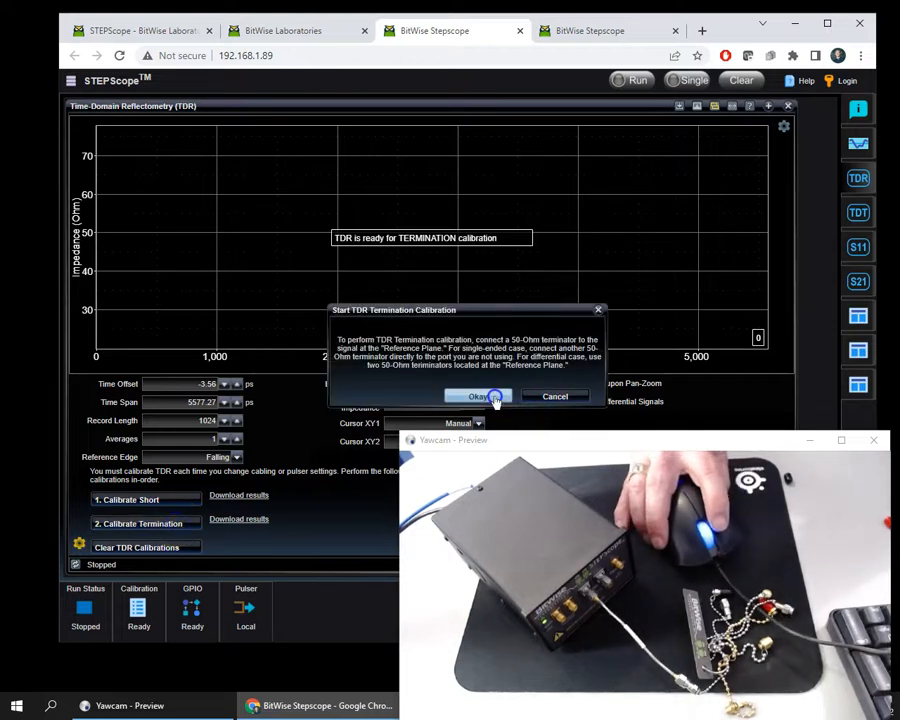
click(494, 398)
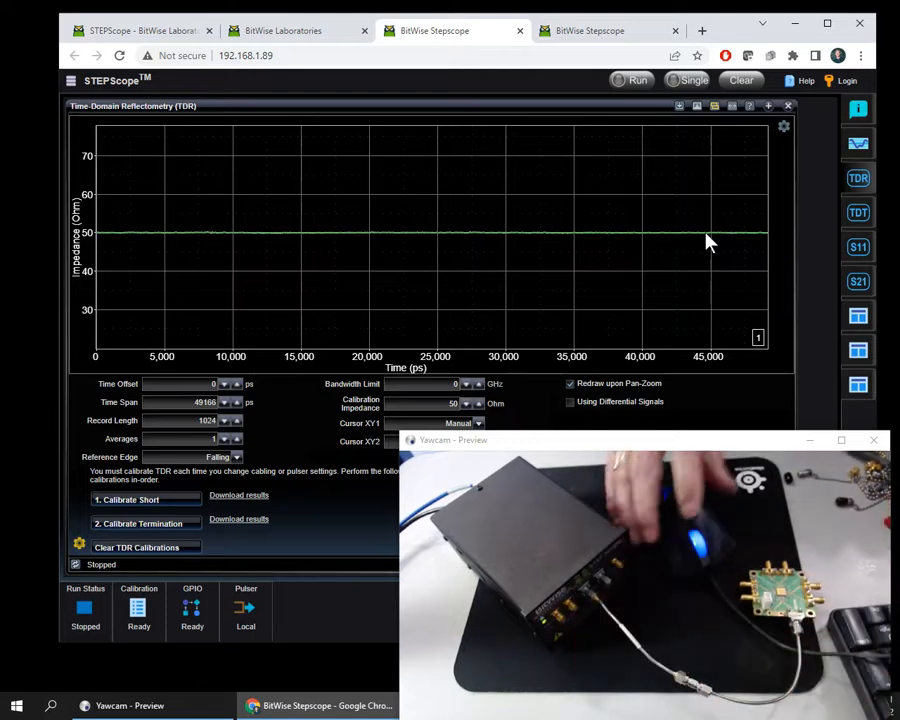
Step: Take a single TDR acquisition of the connected board with Redraw upon Pan-Zoom enabled
click(570, 383)
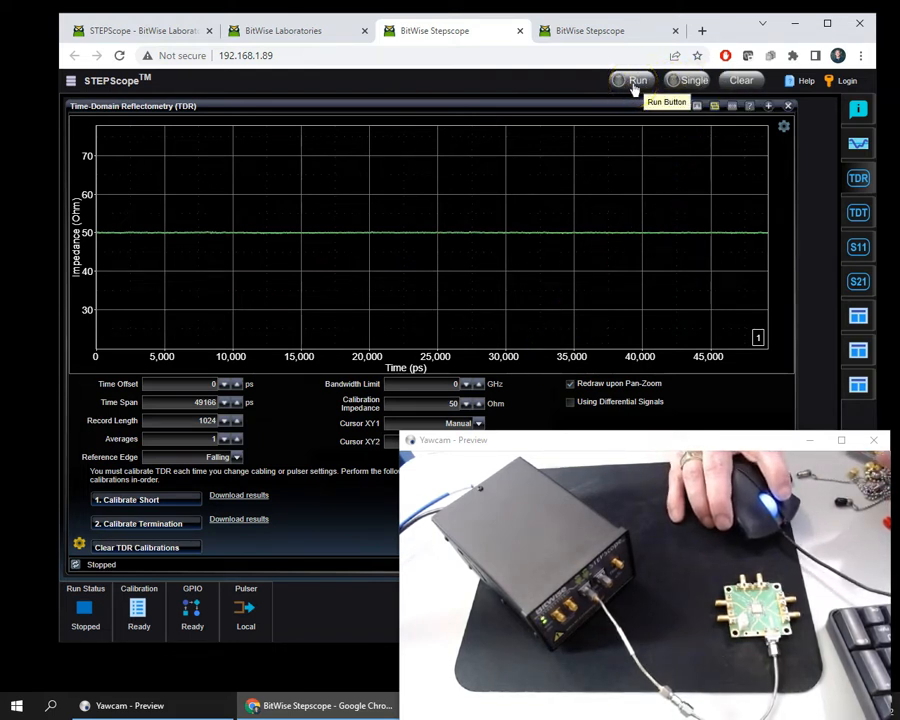
click(690, 84)
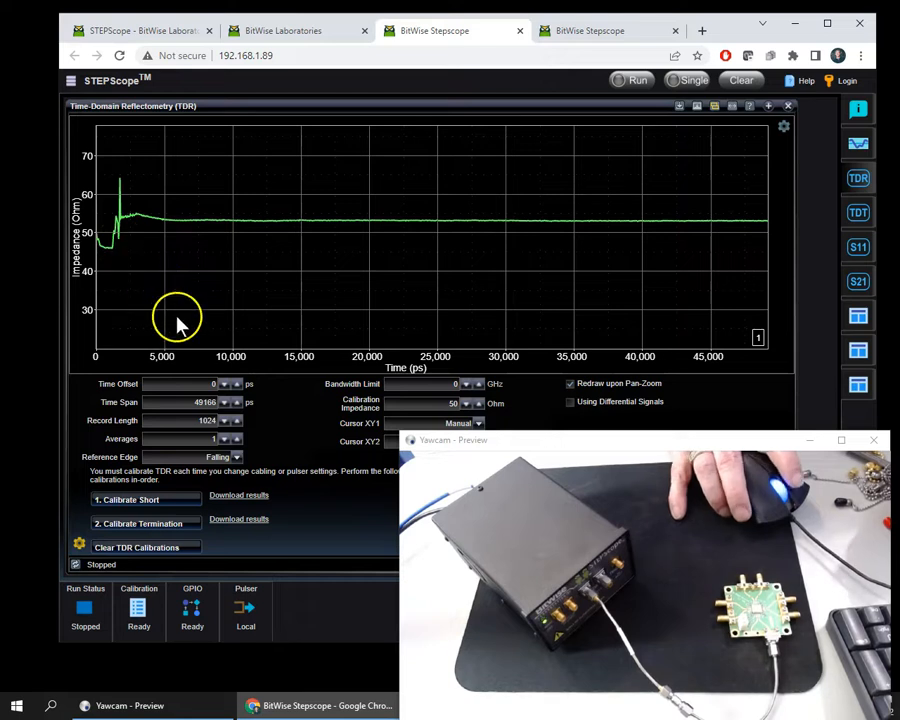
Step: Review the pulser configuration's mode, amplitude and pulse width, and close it unchanged
click(242, 611)
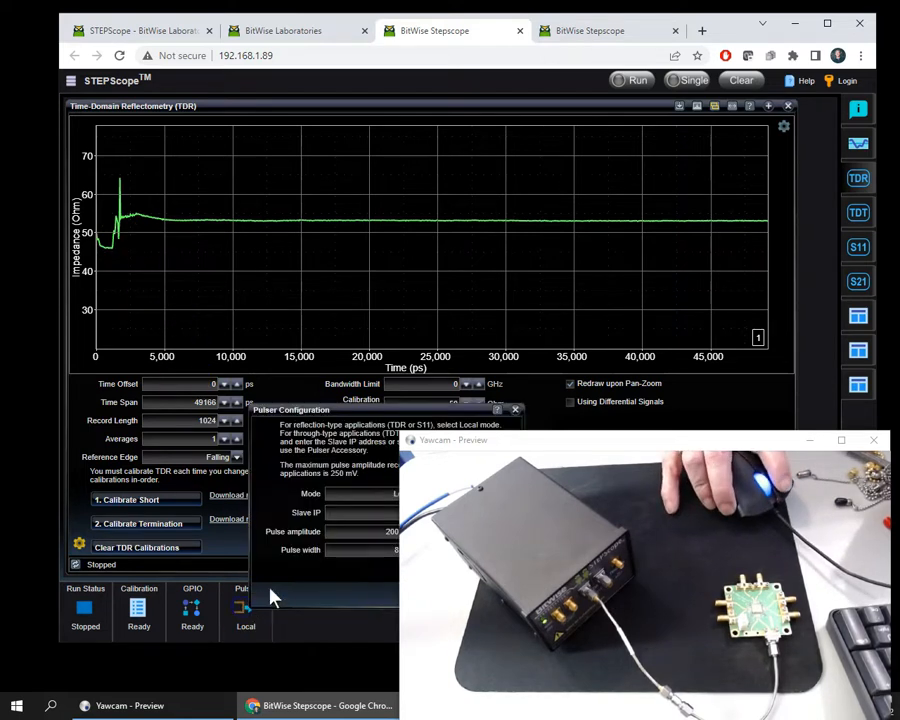
drag(512, 450, 612, 450)
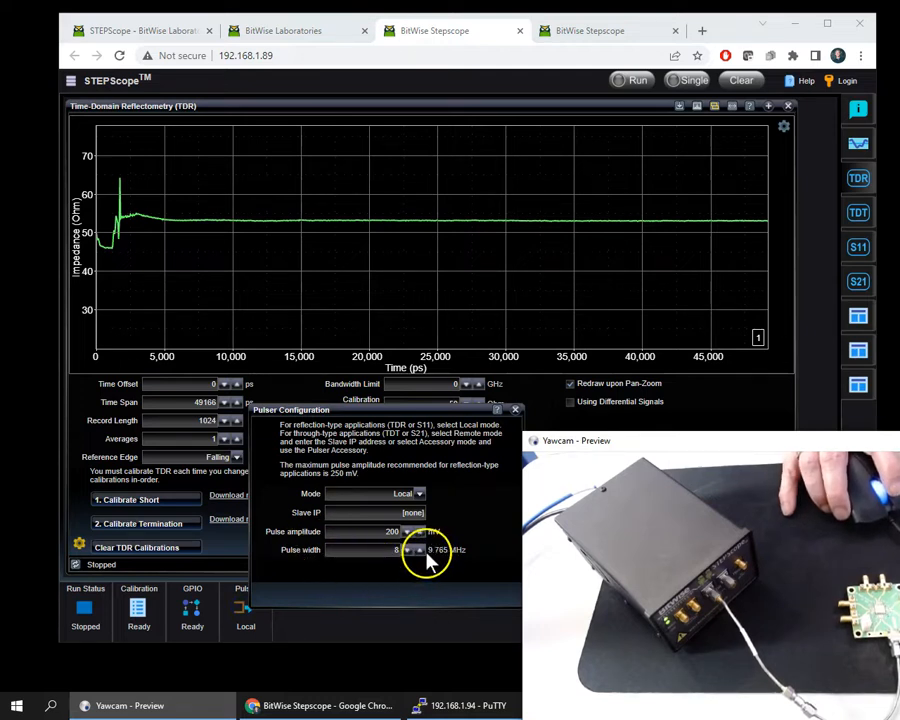
drag(657, 446, 540, 428)
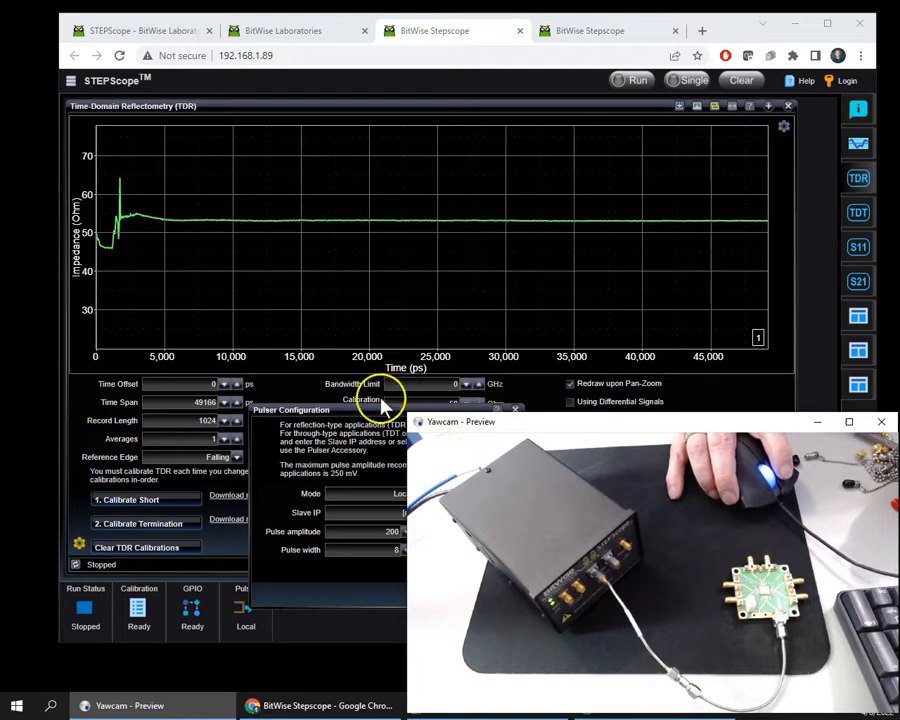
click(294, 394)
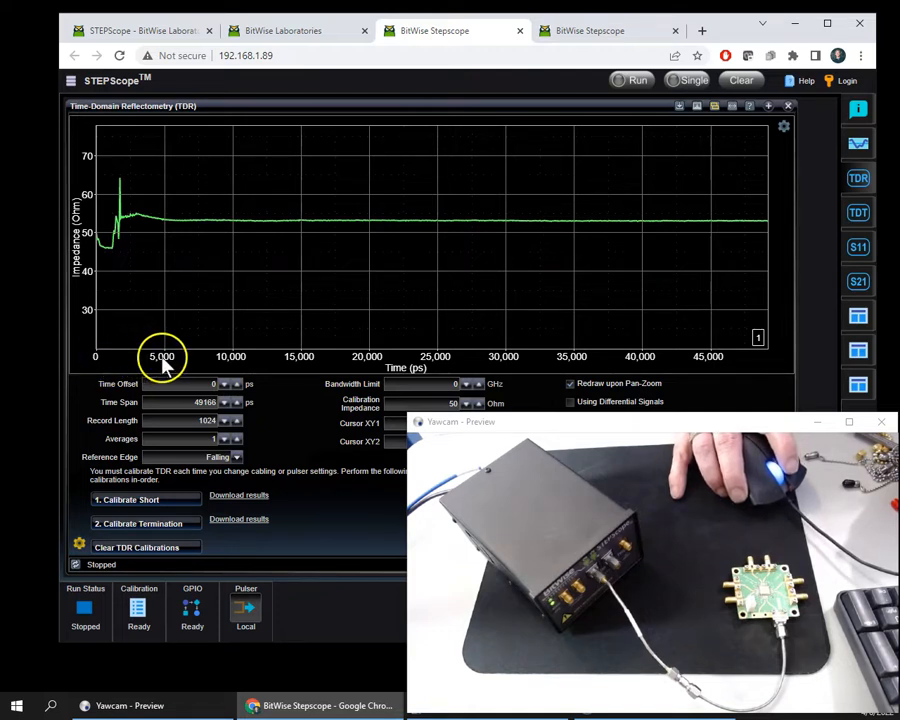
Step: Set the TDR time span to 5000 ps
double_click(204, 402)
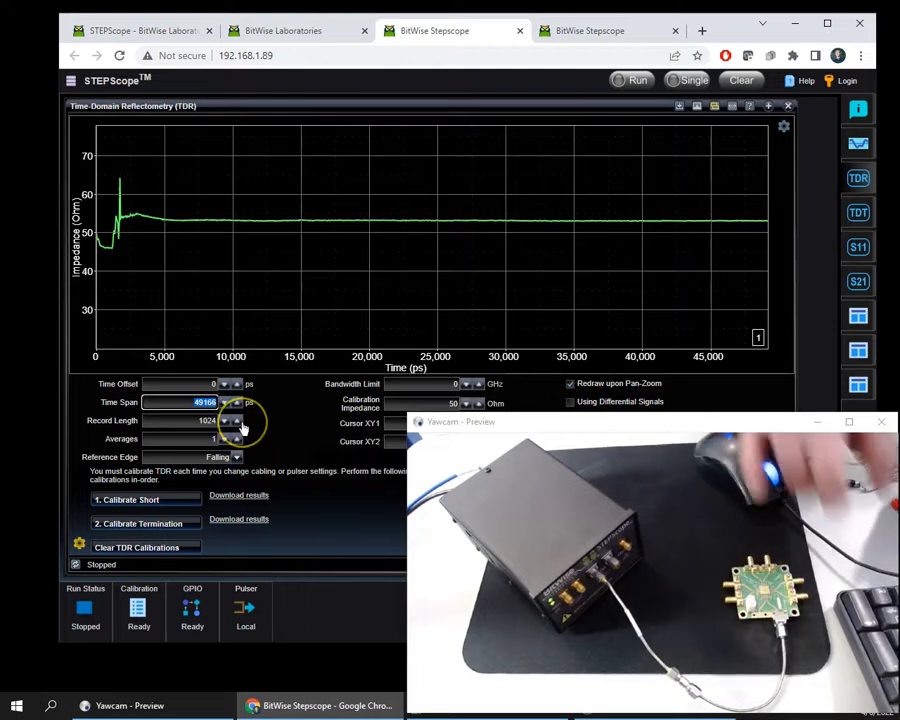
text(5000)
key(Tab)
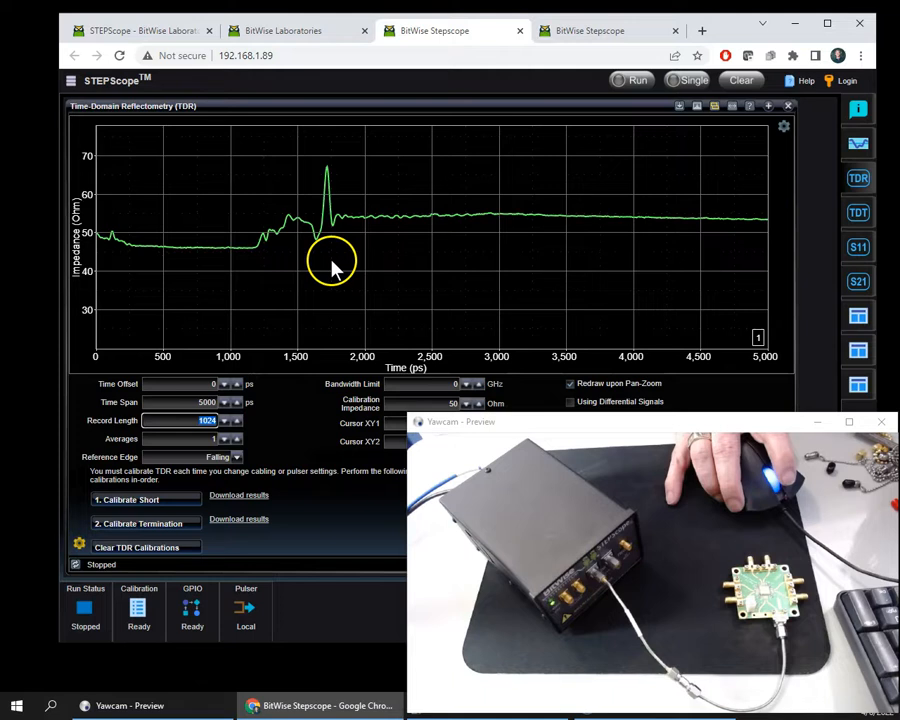
Step: Zoom the TDR plot horizontally to a time span of about 2146 ps and take a single acquisition
click(784, 128)
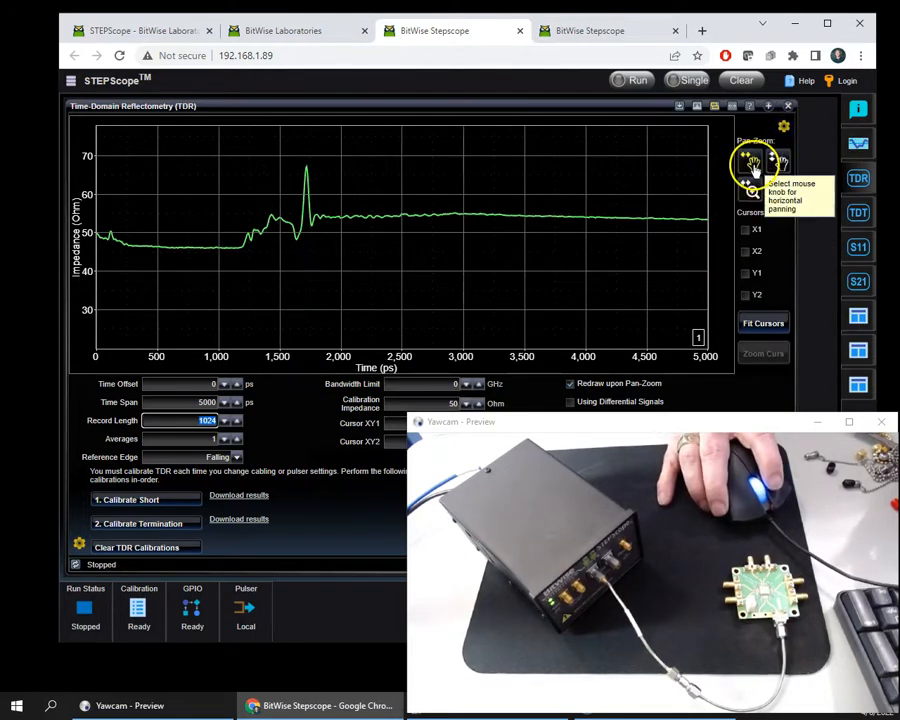
click(749, 189)
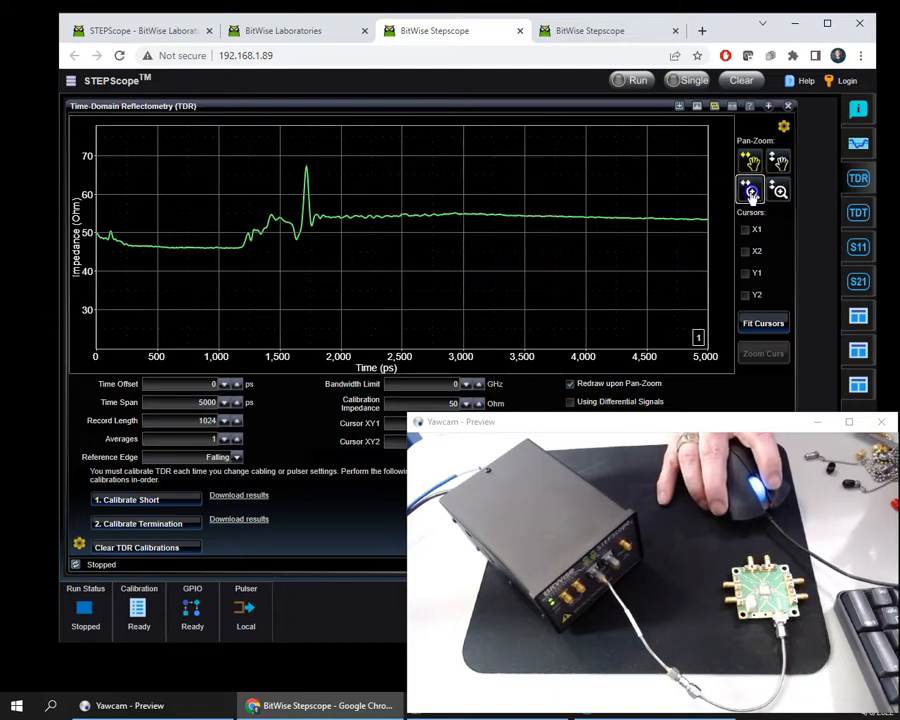
mouse_move(99, 233)
mouse_down()
mouse_move(171, 239)
mouse_move(186, 197)
mouse_up()
click(678, 80)
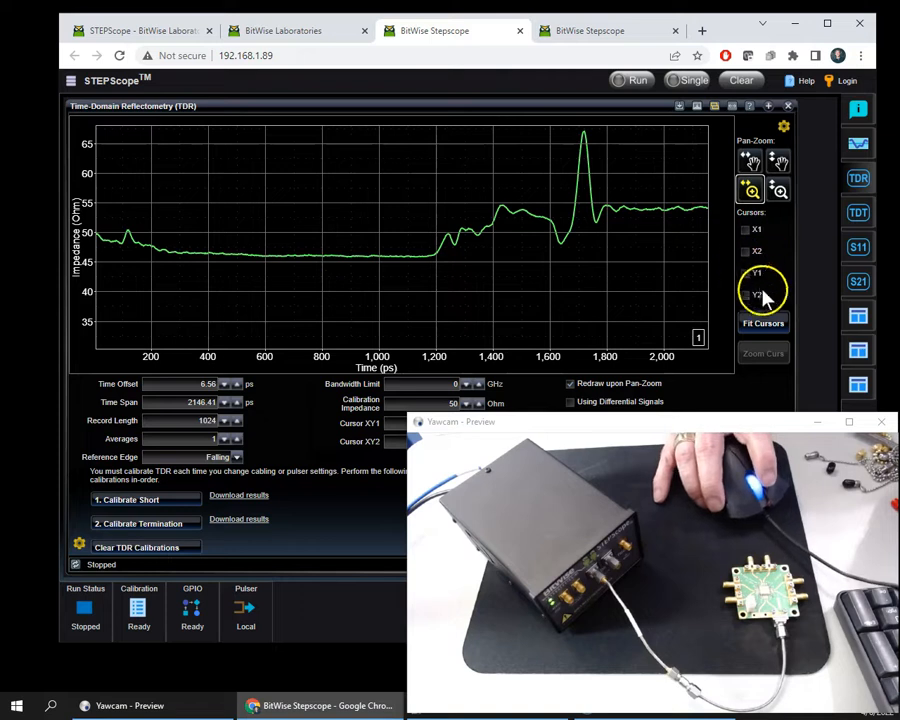
Step: Fit the cursors to the plot, placing Y1 on the flat low-impedance section at about 45.8 ohm and Y2 near the peak at about 66.6 ohm
click(778, 325)
mouse_move(622, 275)
mouse_down()
mouse_move(624, 236)
mouse_move(618, 252)
mouse_up()
drag(628, 205, 614, 236)
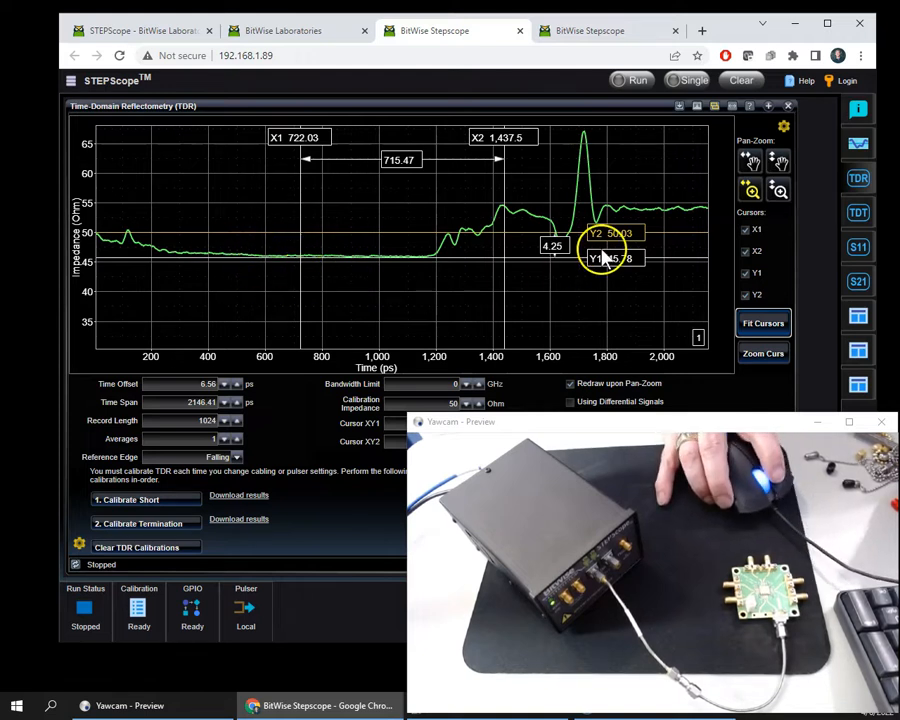
drag(627, 240, 587, 135)
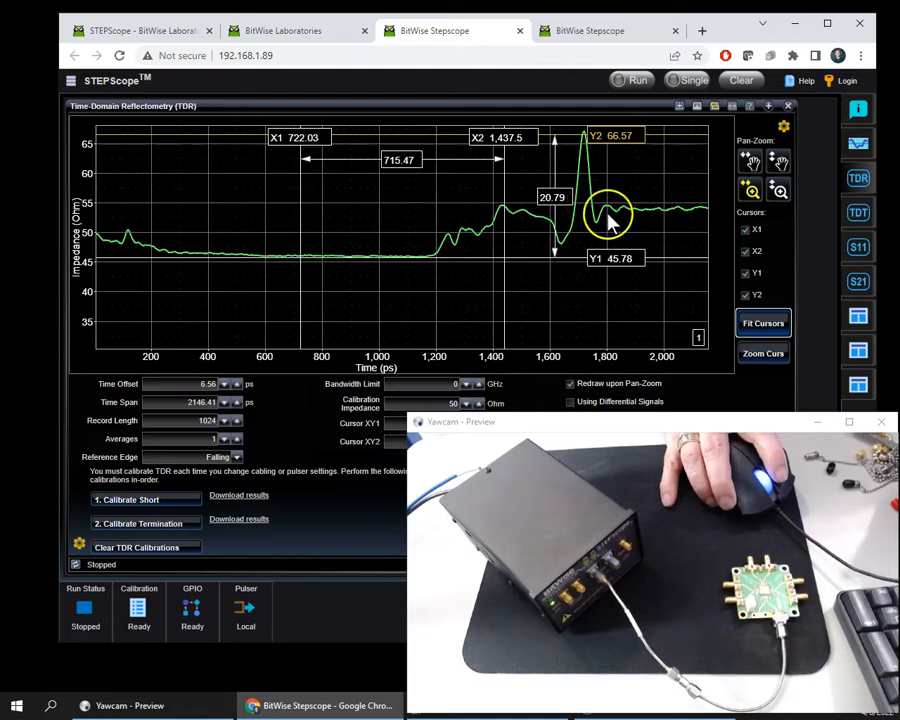
Step: Run the TDR acquisition continuously, stop it, and download the trace data as a CSV file
click(640, 82)
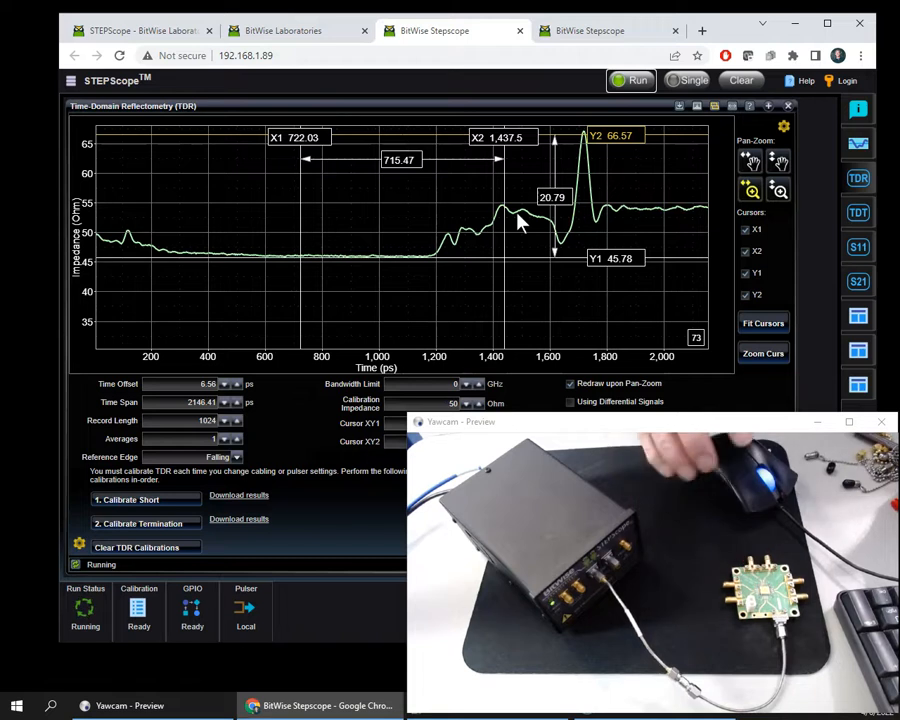
click(634, 80)
click(680, 105)
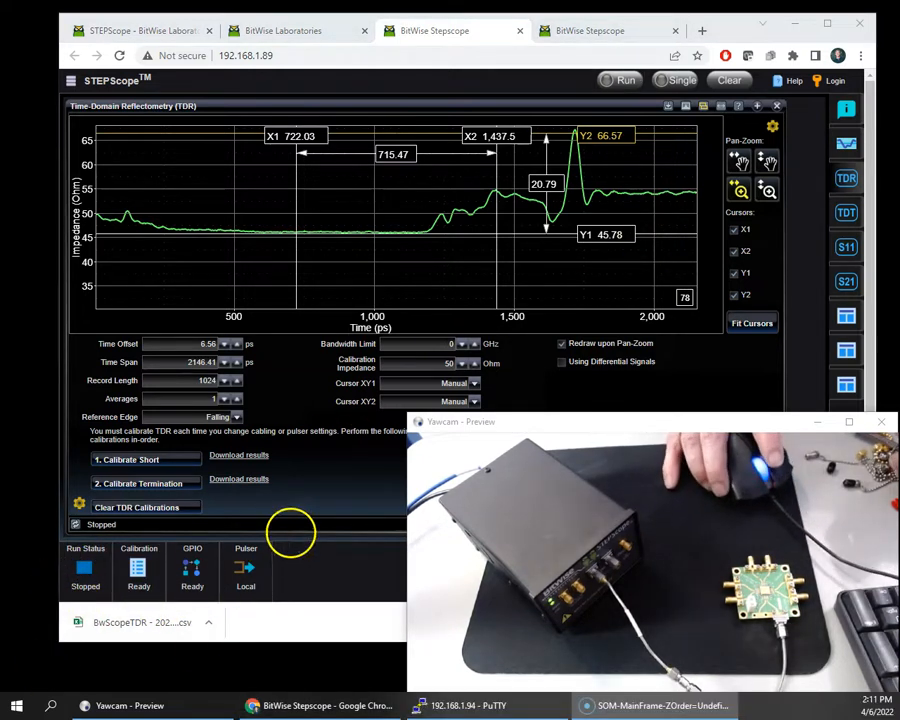
Step: Place cursor X1 on the first small bump at about 119 ps and X2 on the bump after the flat section at about 1236 ps
drag(312, 138, 145, 180)
click(127, 218)
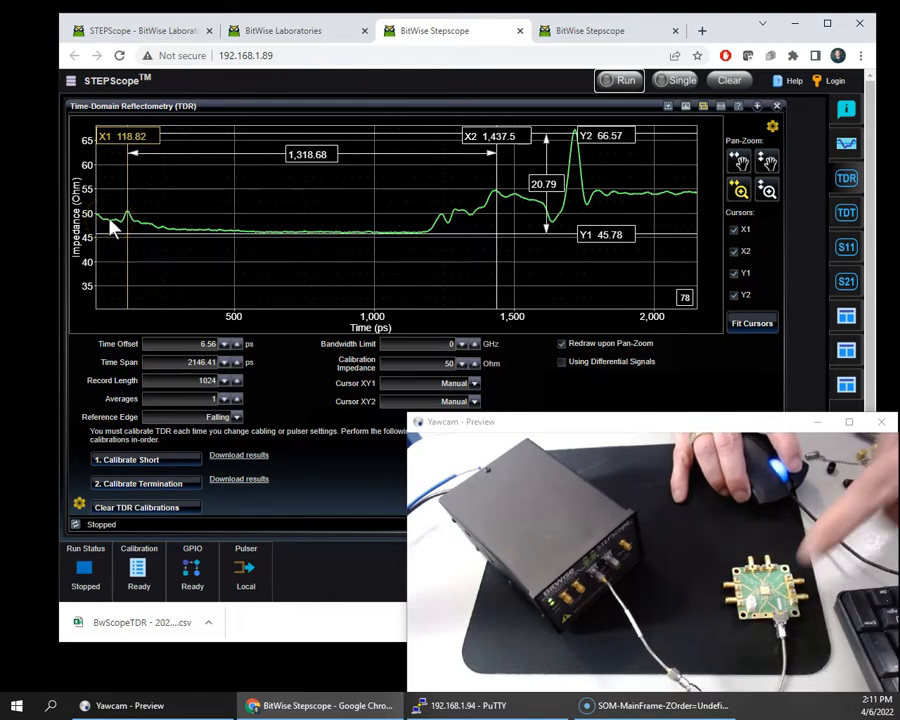
click(125, 222)
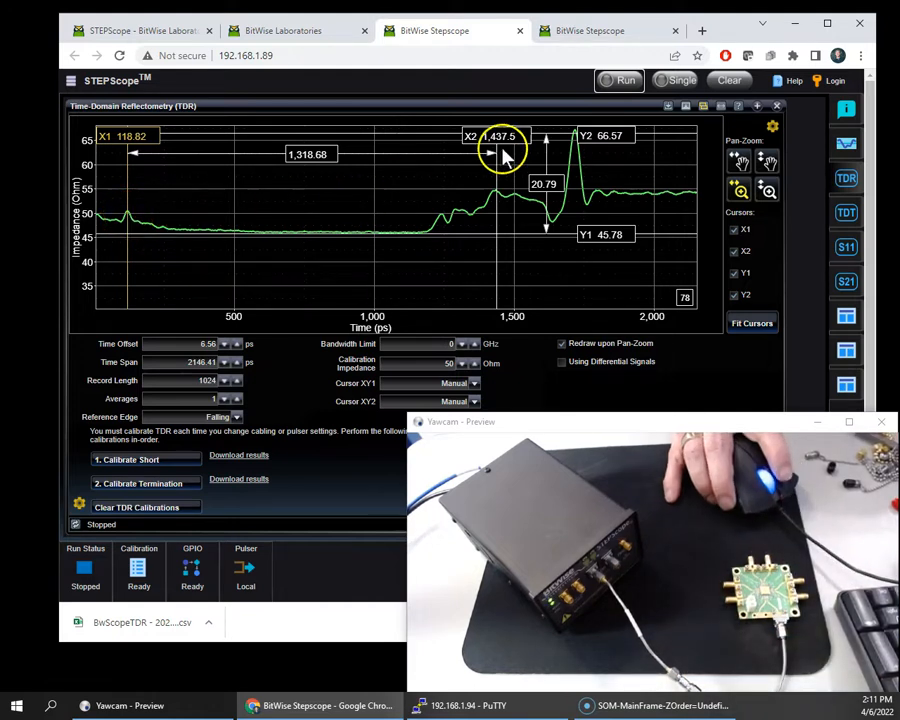
drag(510, 137, 448, 155)
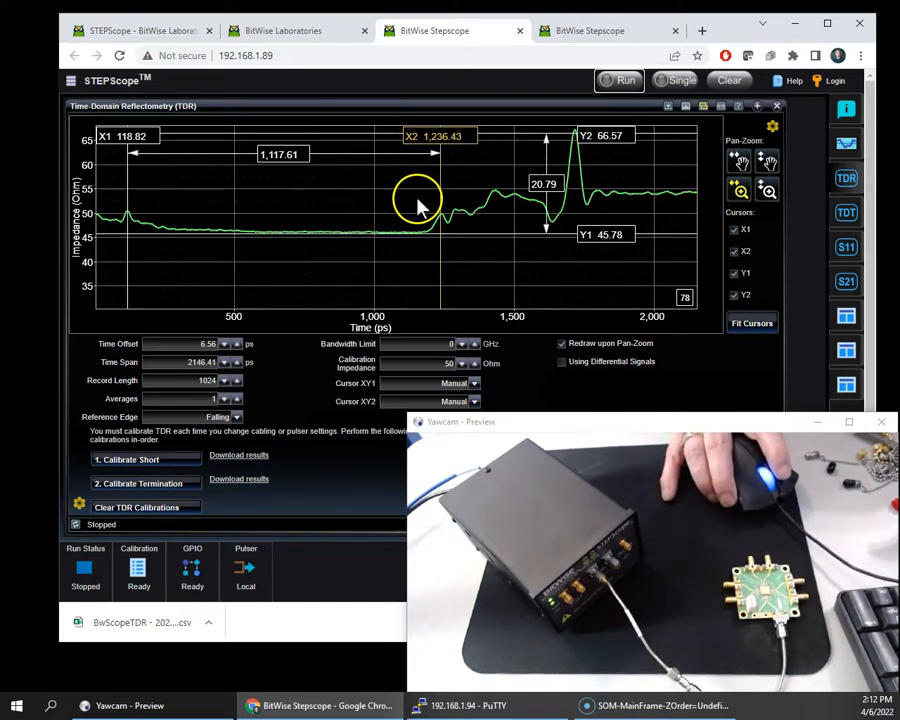
Step: Take a single acquisition in the Step Response view and return to the TDR view
click(846, 145)
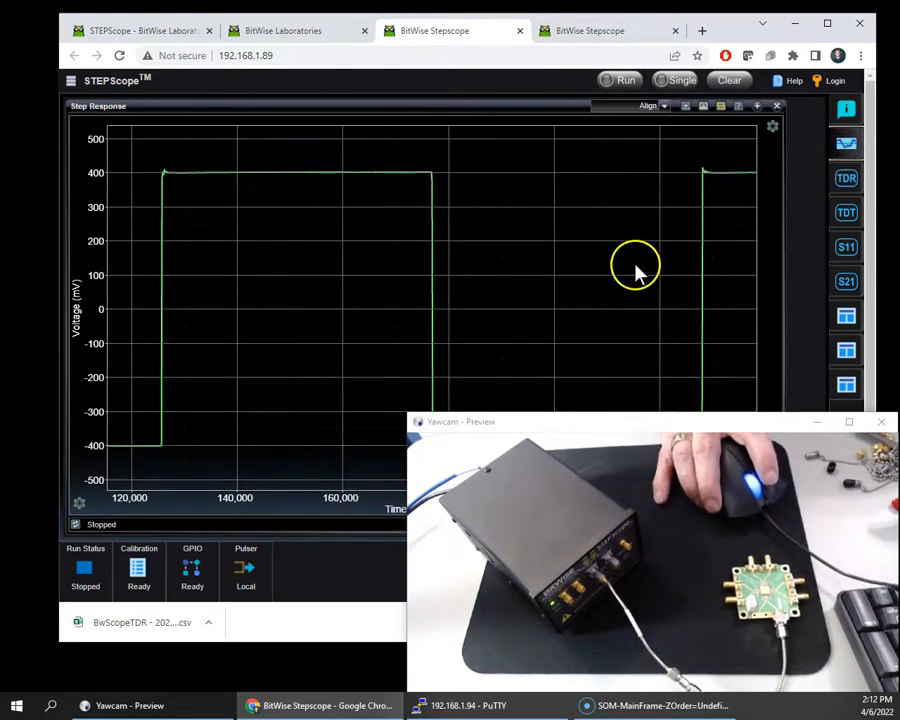
click(679, 82)
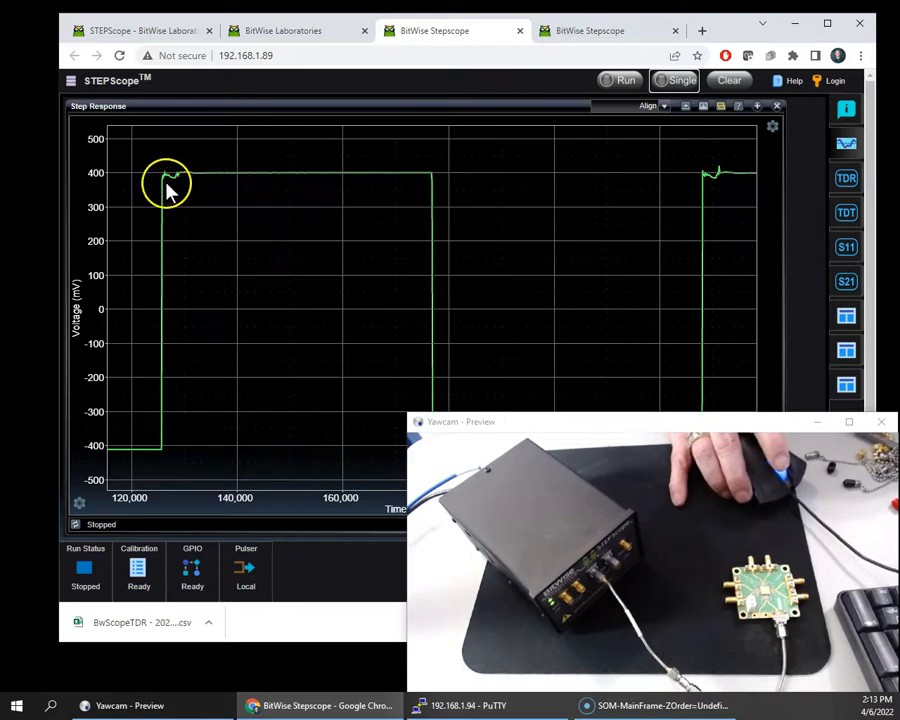
click(846, 180)
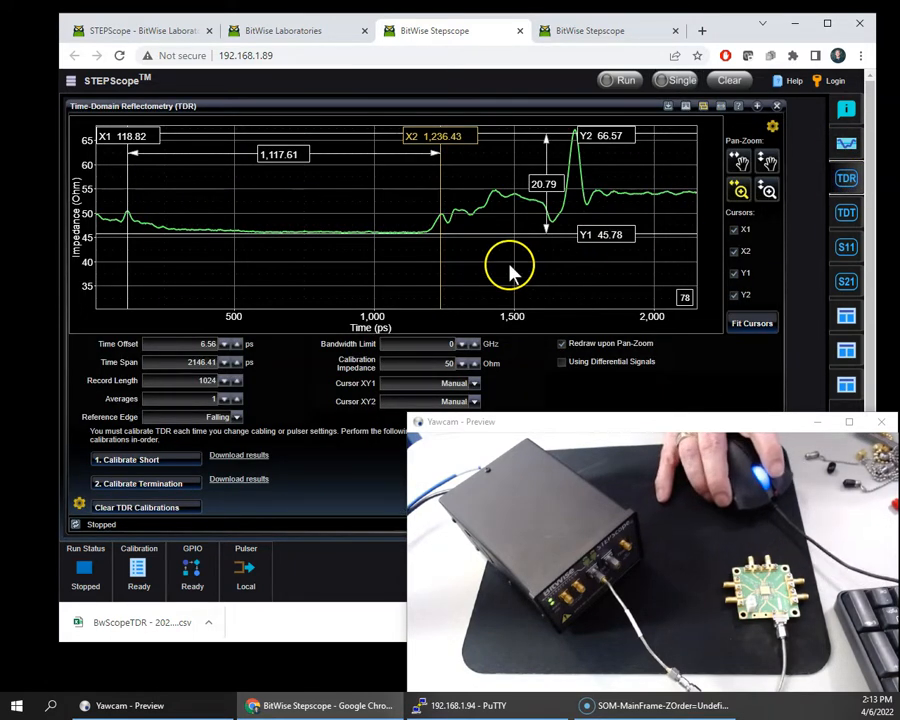